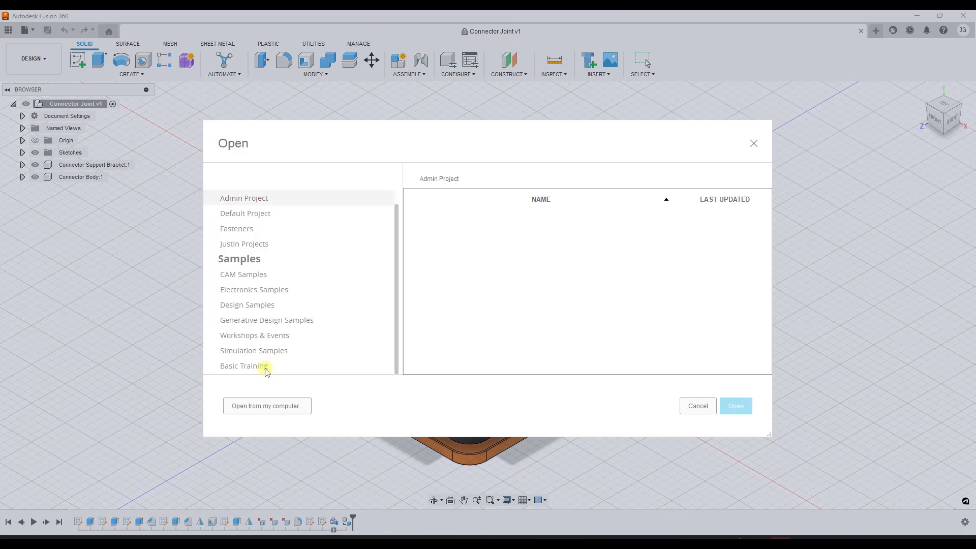
# Step: Open the Connector Joint design from Basic Training's 08 - Drawings folder
pyautogui.click(266, 368)
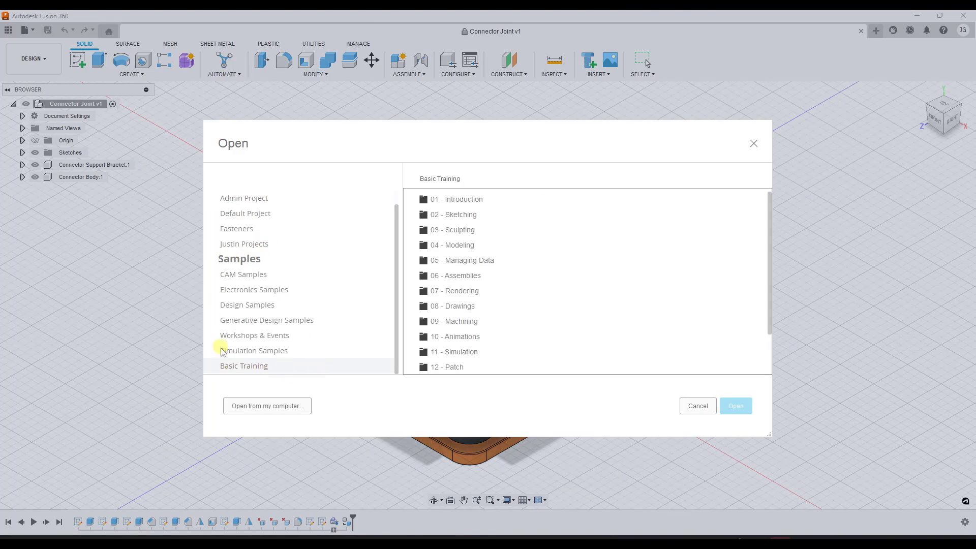
pyautogui.doubleClick(460, 304)
pyautogui.doubleClick(474, 216)
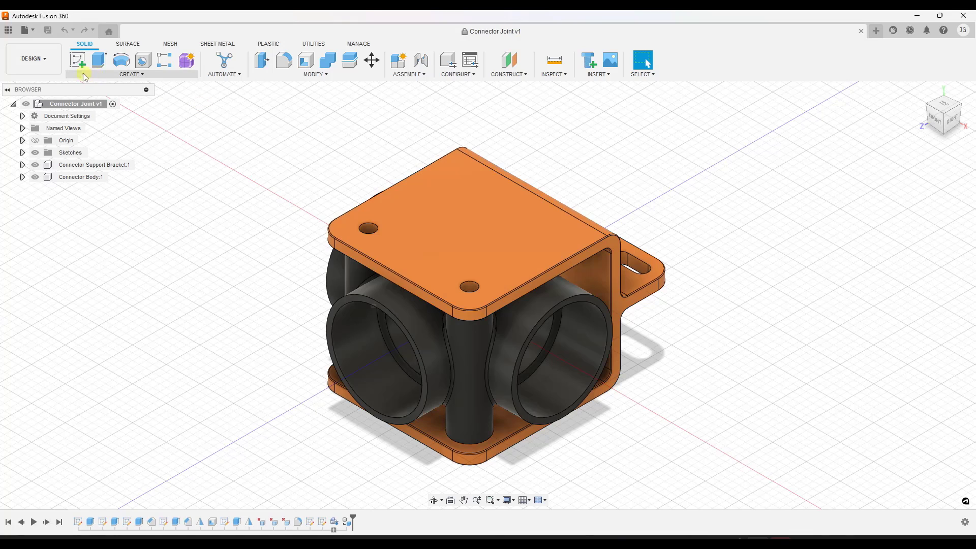
# Step: Create a new drawing from the Connector Joint design
pyautogui.click(28, 61)
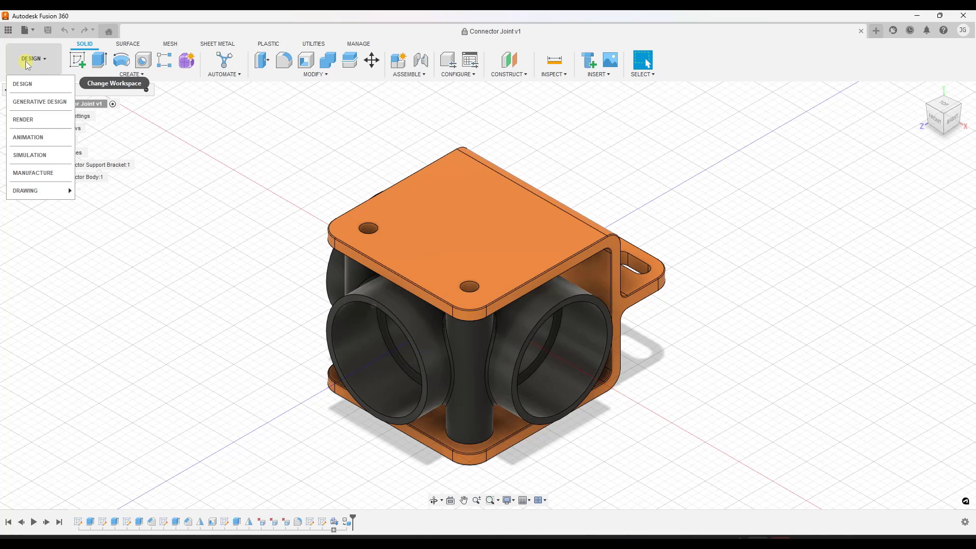
pyautogui.moveTo(27, 191)
pyautogui.click(97, 191)
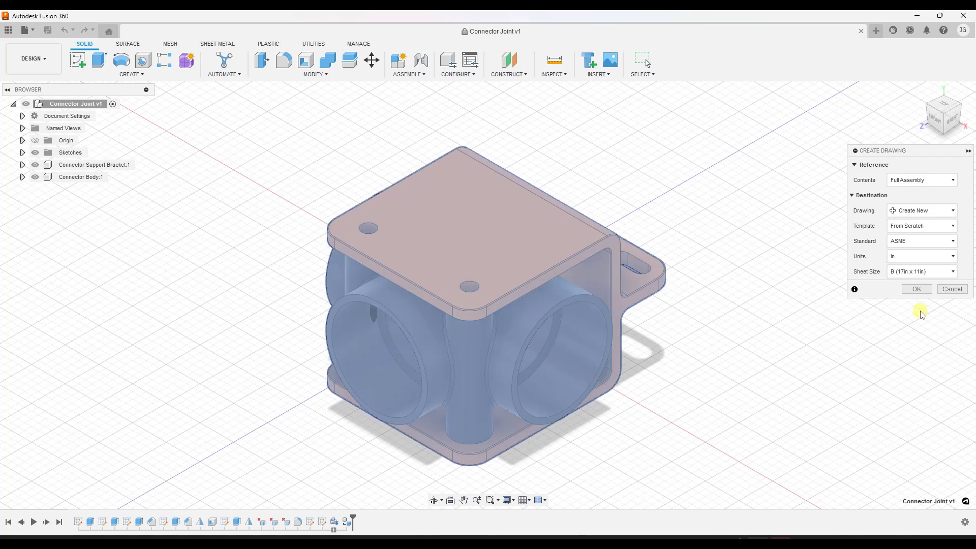
pyautogui.click(917, 289)
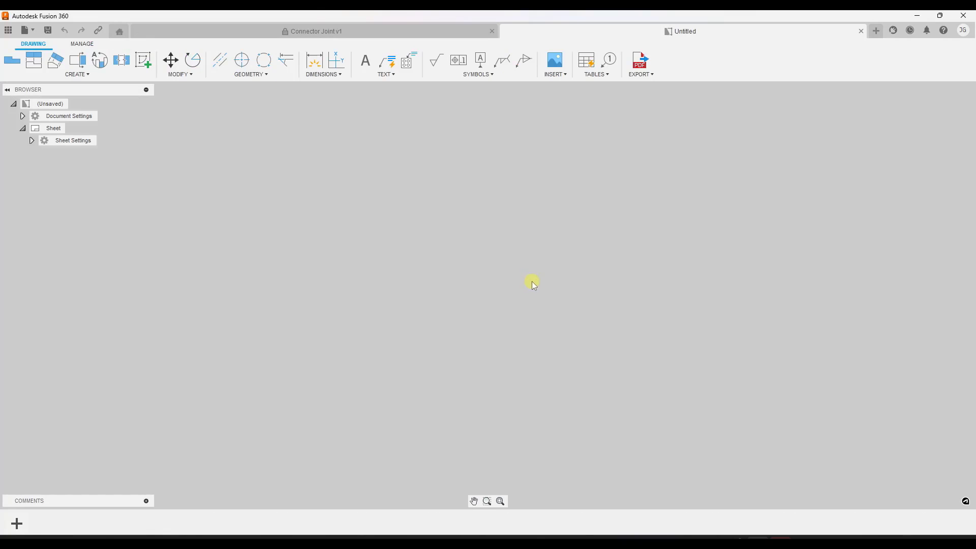
# Step: Place a Top orientation base view at scale .5 on the sheet
pyautogui.click(931, 150)
pyautogui.click(925, 163)
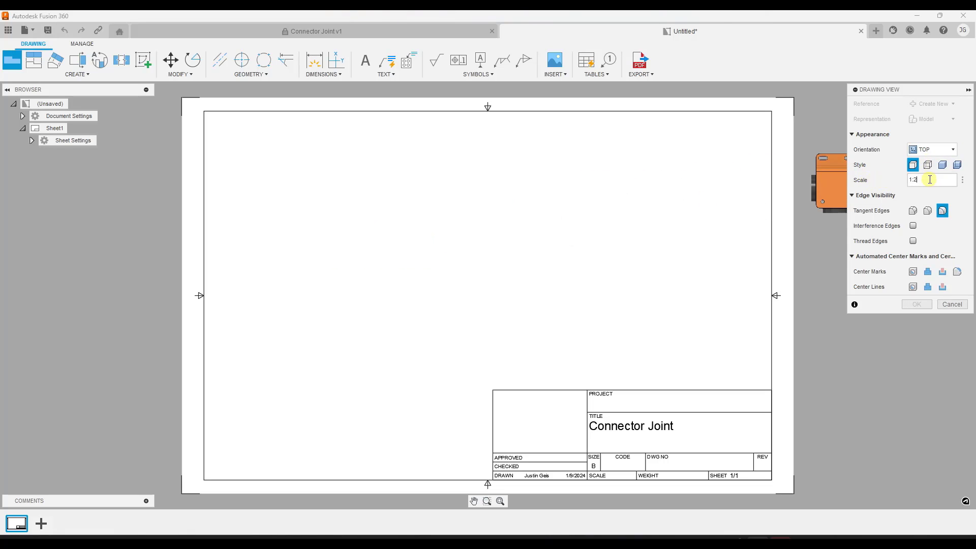
pyautogui.write('.5')
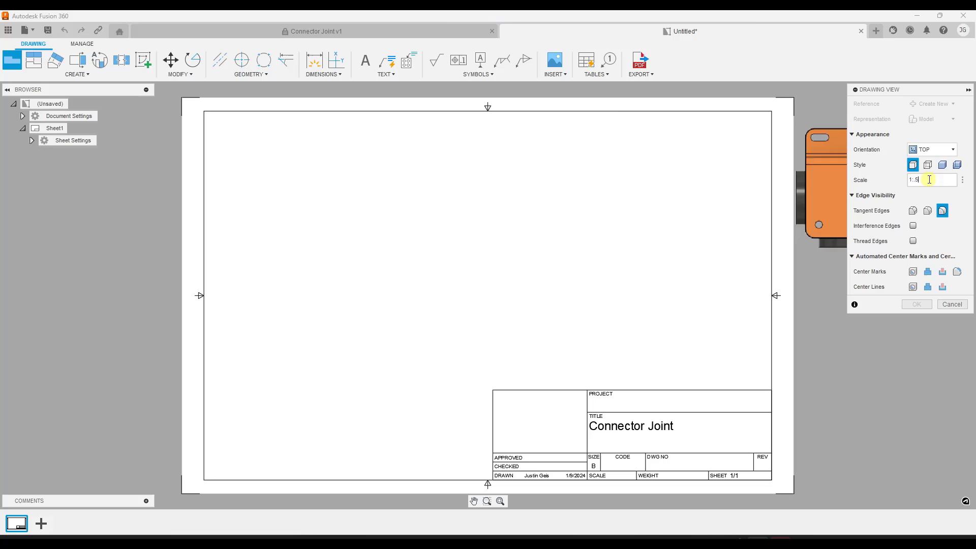
pyautogui.click(377, 269)
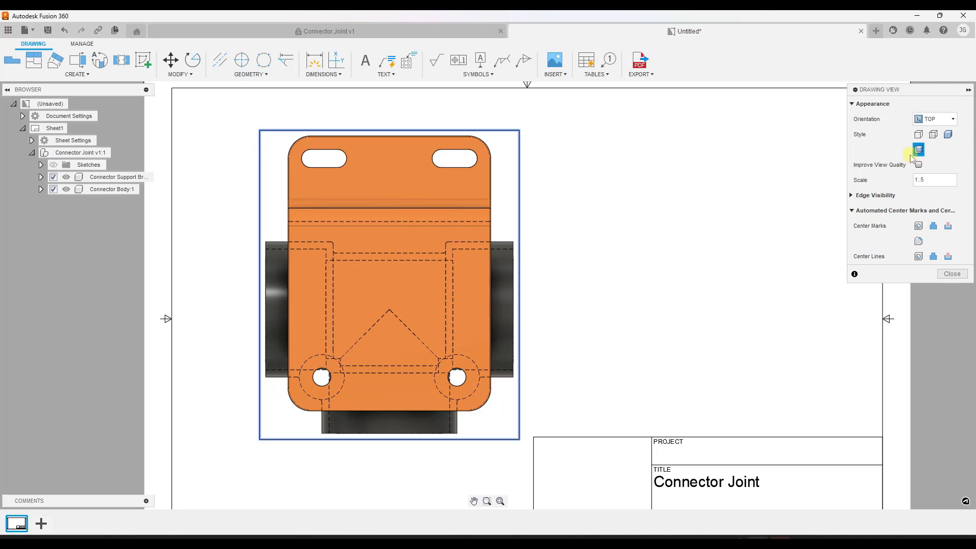
# Step: Finish the top base view and zoom in to review its dimensions (2.24, 1.75, R.25, 1.5)
pyautogui.click(952, 274)
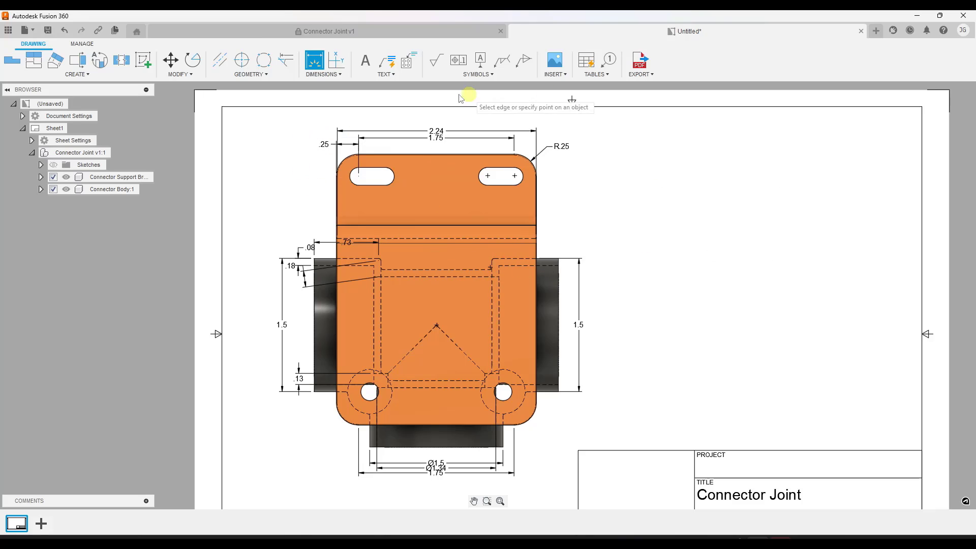
pyautogui.scroll(3, 395, 413)
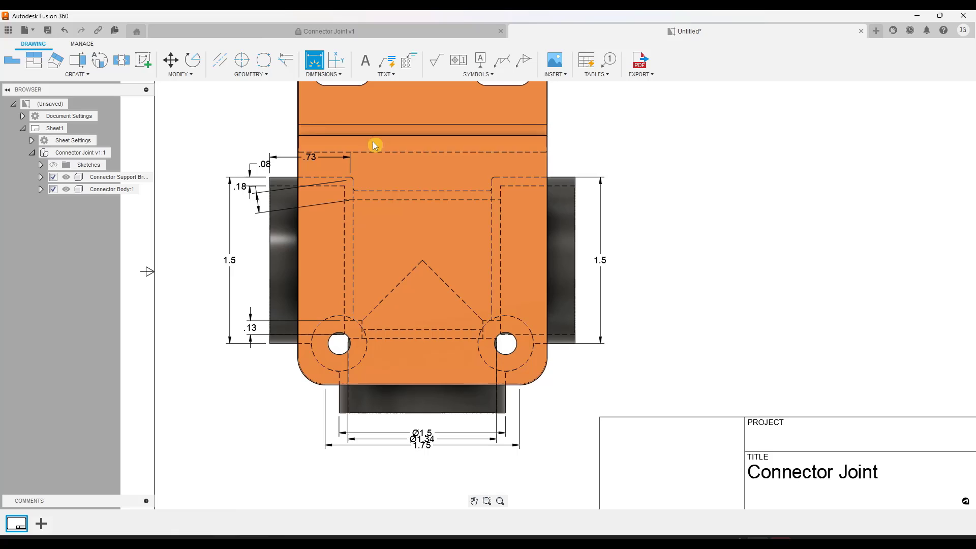
pyautogui.click(324, 75)
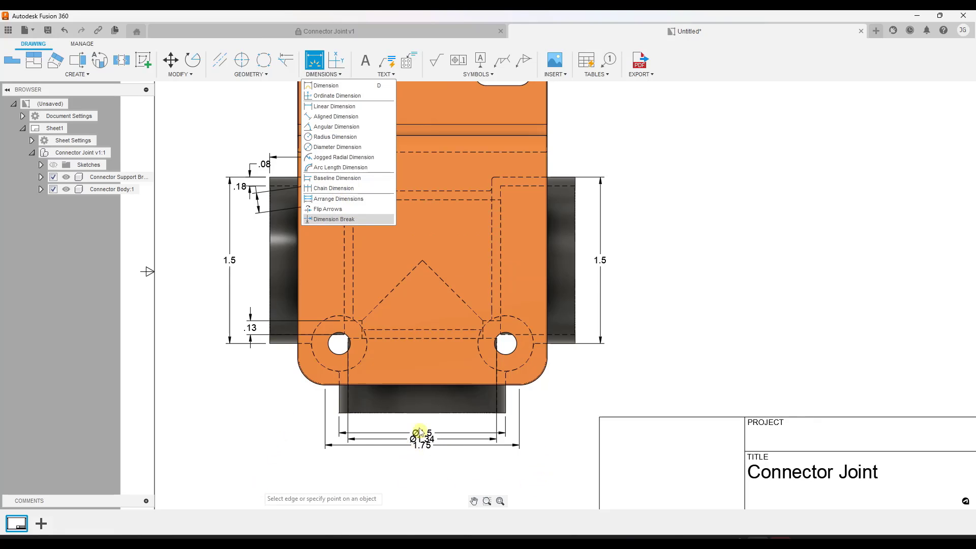
# Step: Arrange dimensions with Ø1.5 as the base, spacing Ø1.34 and 1.75 evenly below it
pyautogui.click(352, 199)
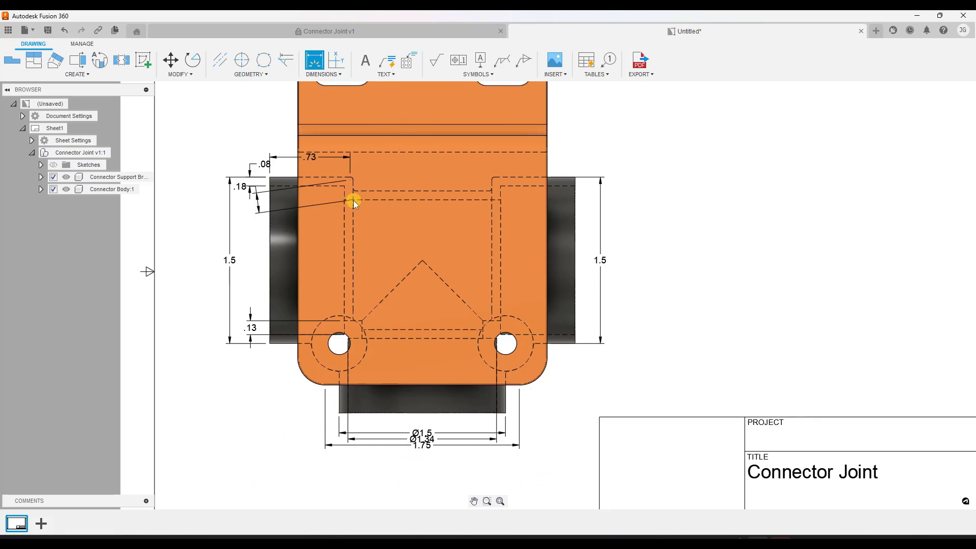
pyautogui.click(433, 433)
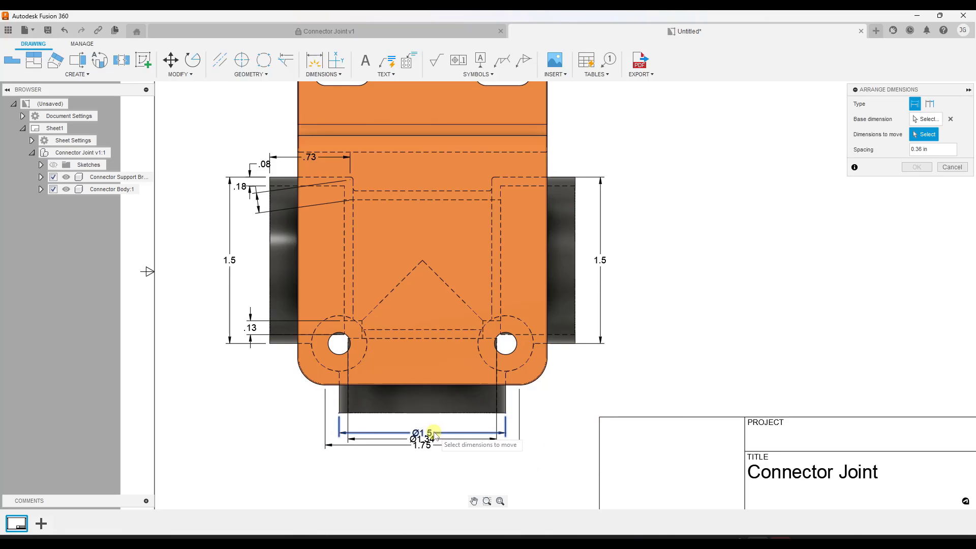
pyautogui.click(431, 440)
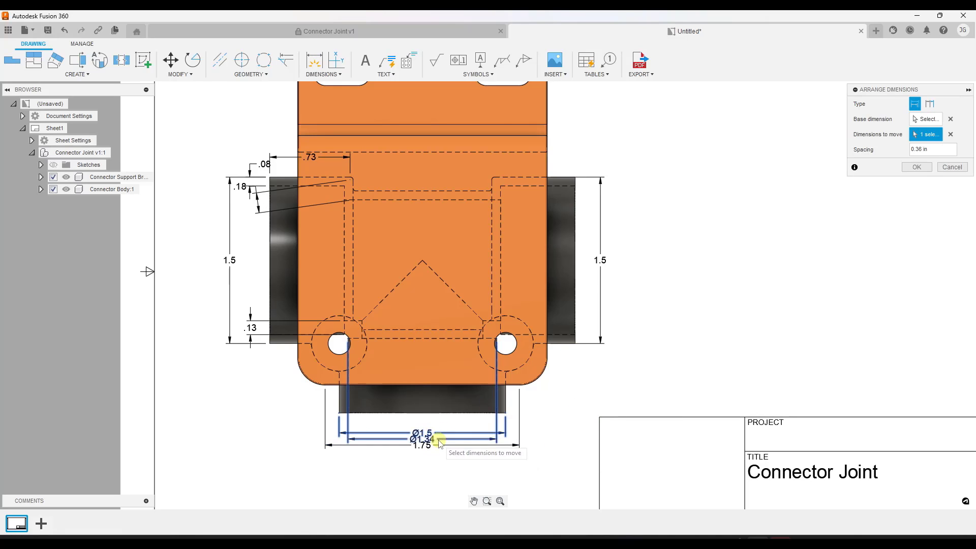
pyautogui.click(428, 446)
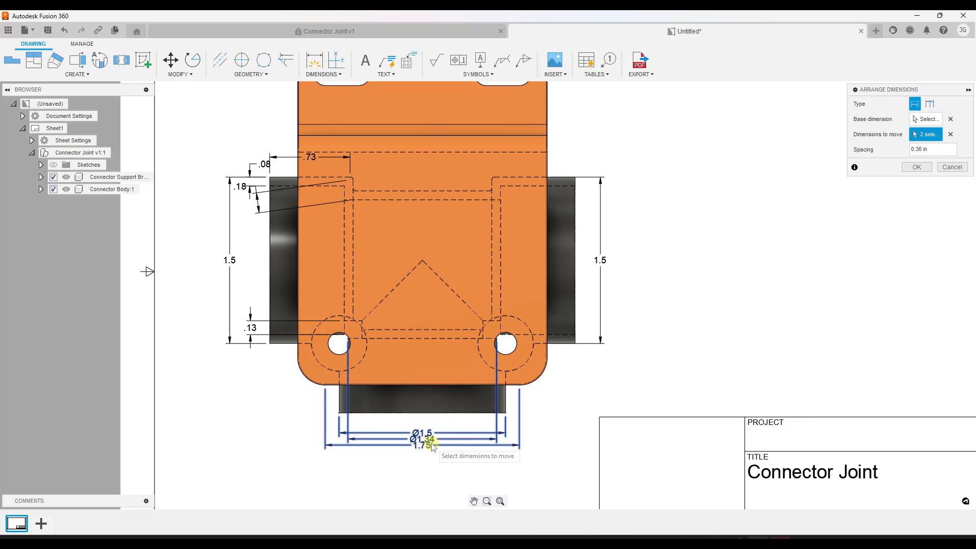
pyautogui.scroll(5, 432, 446)
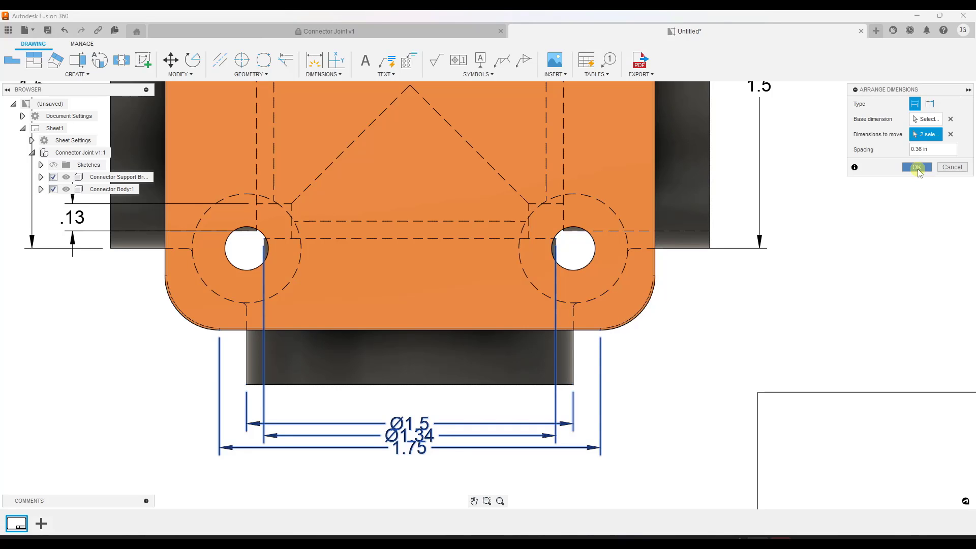
pyautogui.click(917, 168)
pyautogui.scroll(-3, 534, 266)
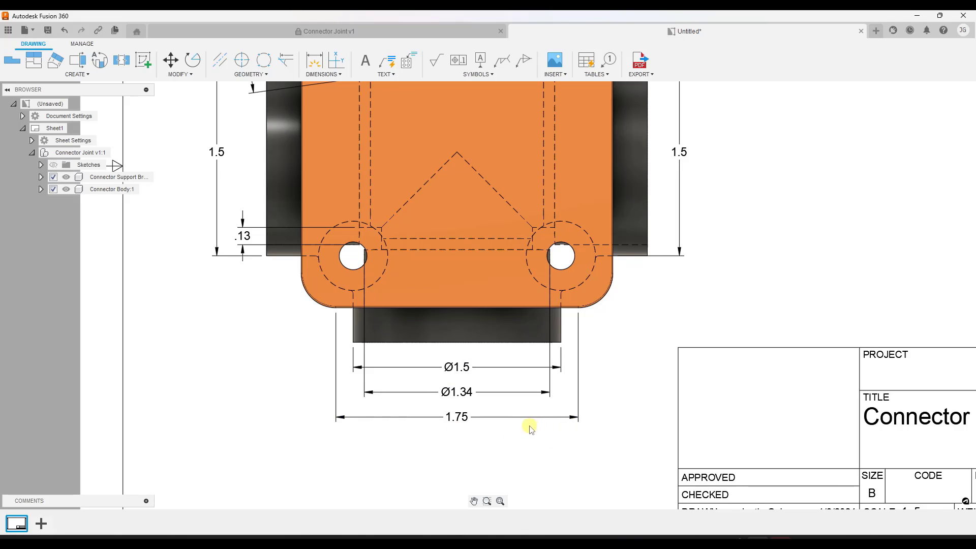
pyautogui.scroll(-1, 529, 430)
pyautogui.scroll(-3, 529, 435)
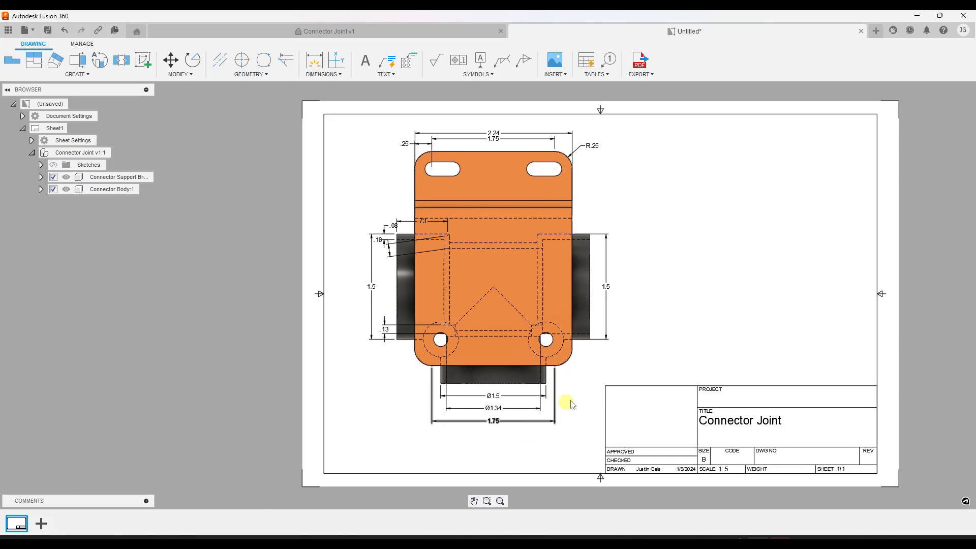
pyautogui.scroll(2, 573, 116)
pyautogui.scroll(-1, 479, 255)
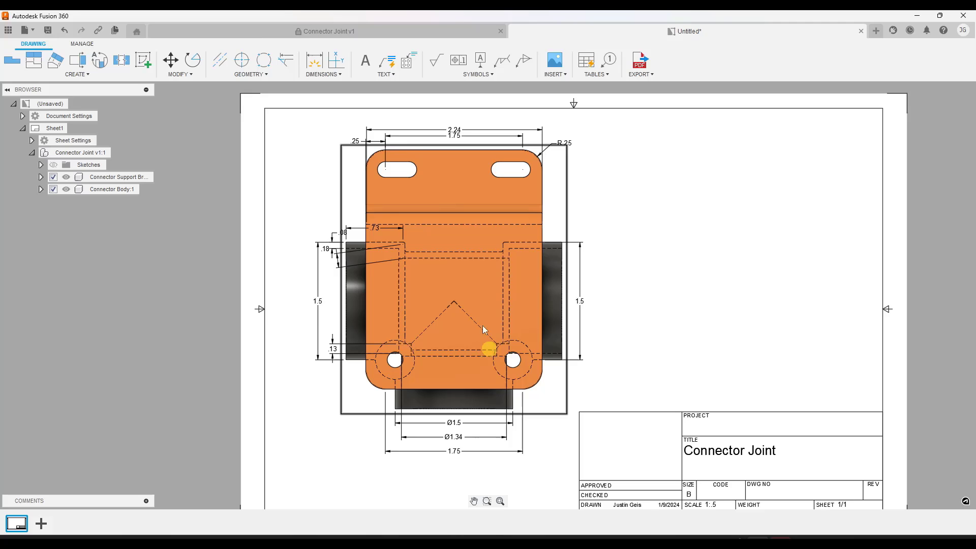
# Step: Align the small .13 dimensions in one row with the Ø1.5 base dimension
pyautogui.click(344, 124)
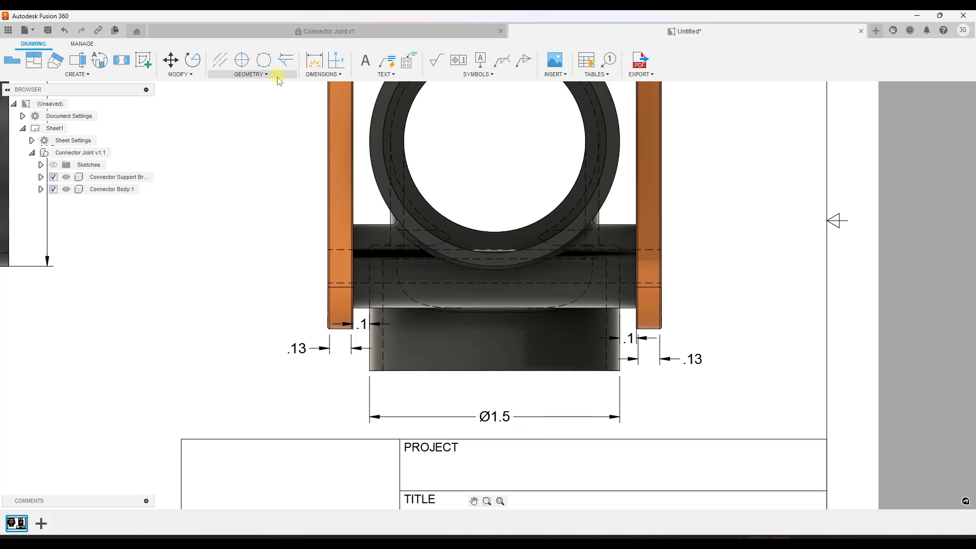
pyautogui.click(323, 74)
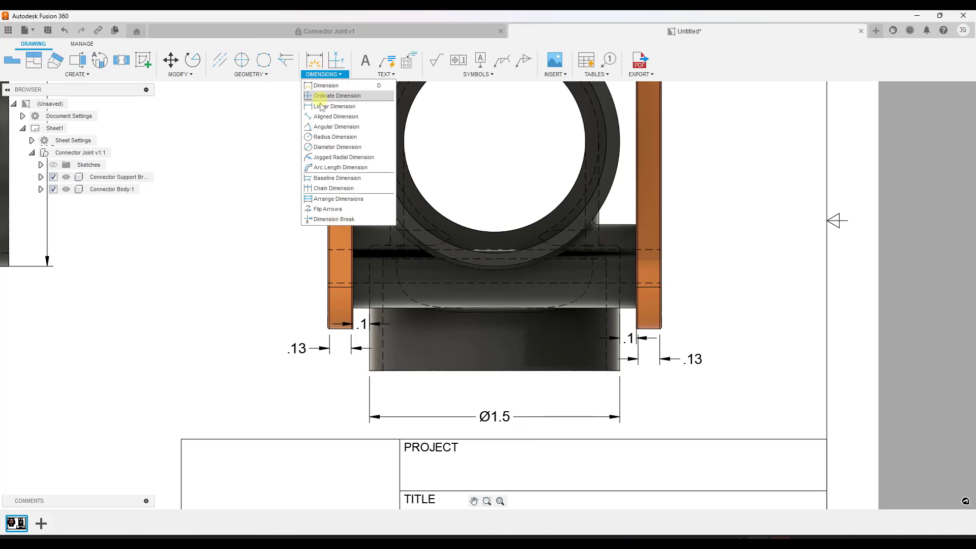
pyautogui.click(343, 199)
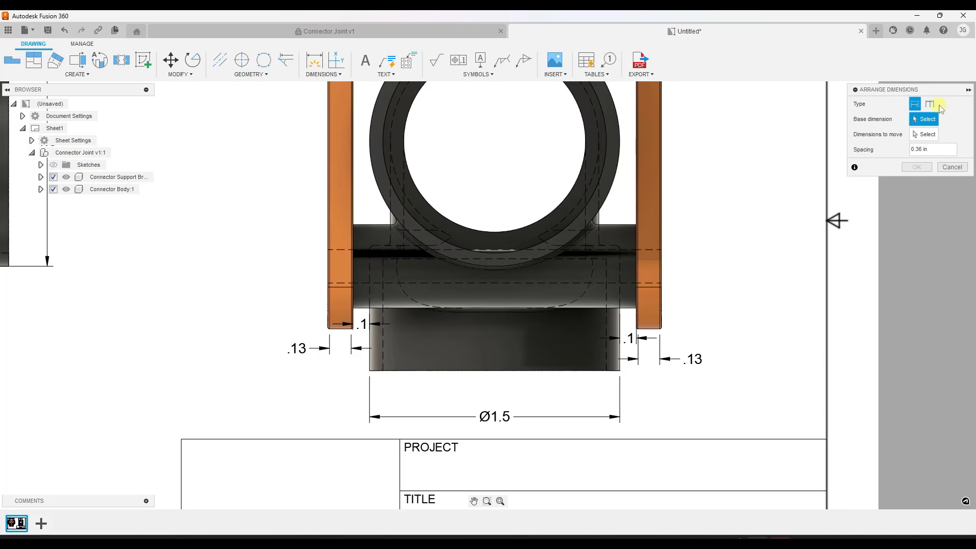
pyautogui.click(930, 105)
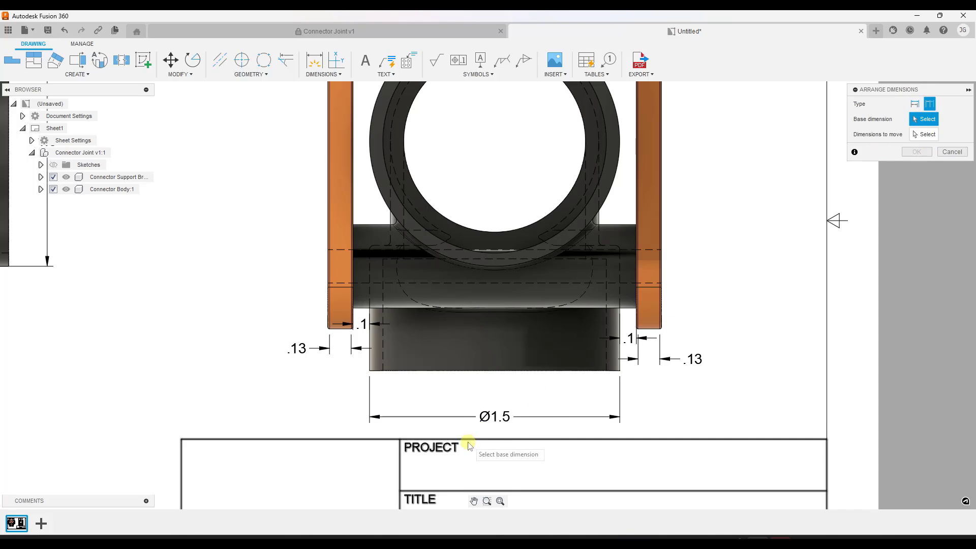
pyautogui.click(495, 417)
pyautogui.moveTo(248, 286); pyautogui.dragTo(731, 366)
pyautogui.click(651, 344)
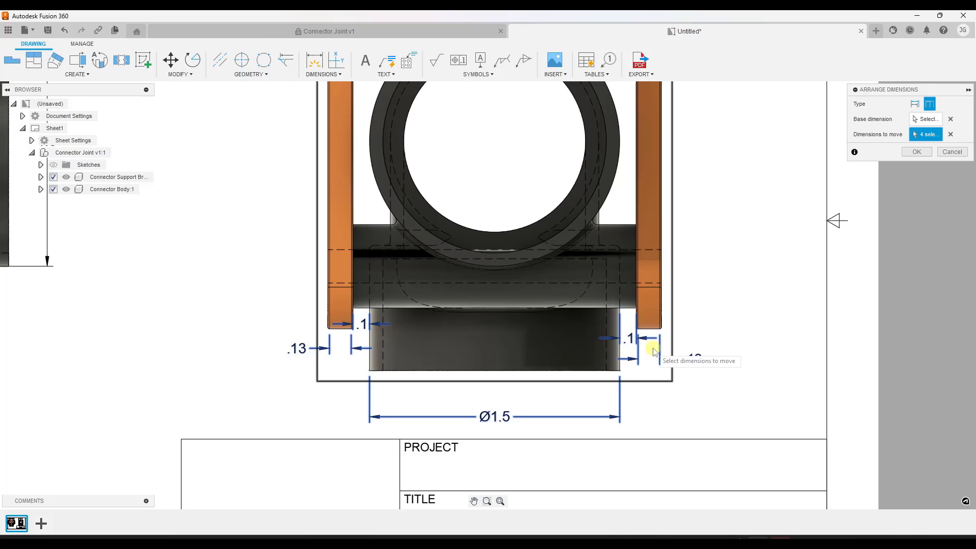
pyautogui.click(910, 152)
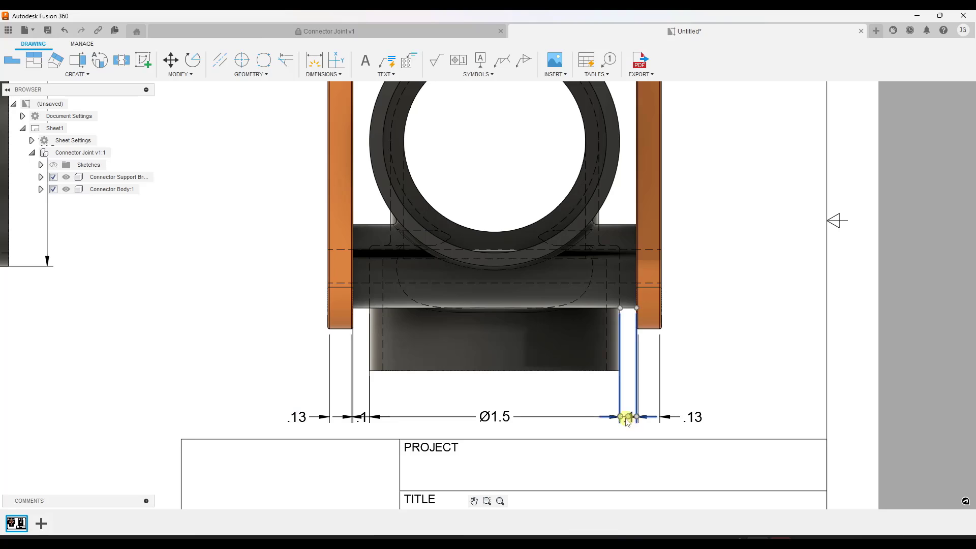
# Step: Move both .1 dimensions up just above that row
pyautogui.moveTo(627, 419); pyautogui.dragTo(629, 395)
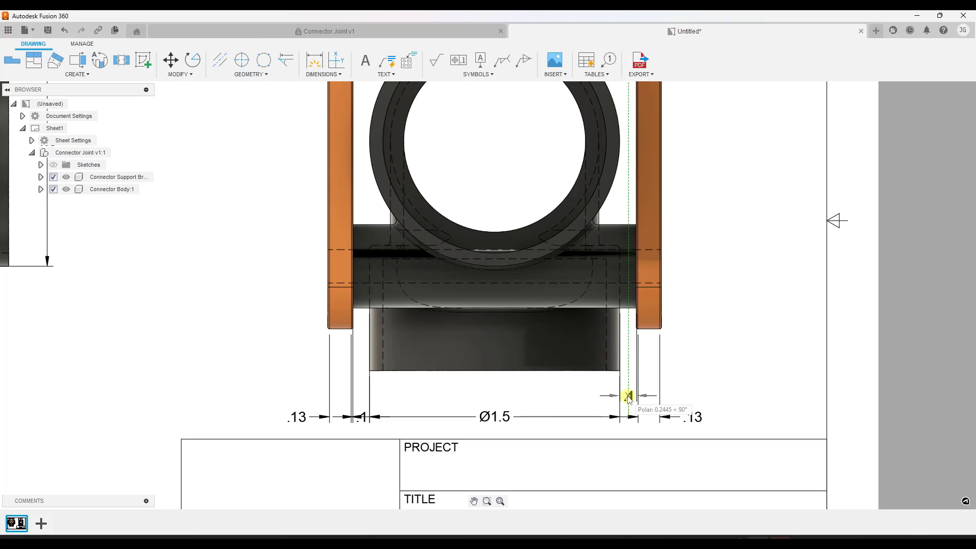
pyautogui.click(358, 418)
pyautogui.moveTo(358, 417); pyautogui.dragTo(361, 392)
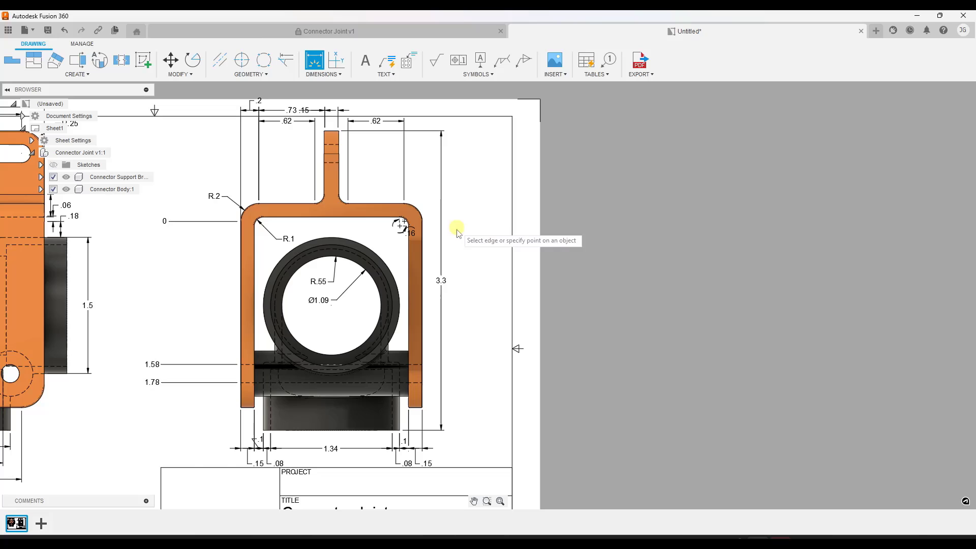
# Step: Add baseline dimensions .8, 1 and 2.58 from the 3.3 dimension along the bracket's right side
pyautogui.click(319, 74)
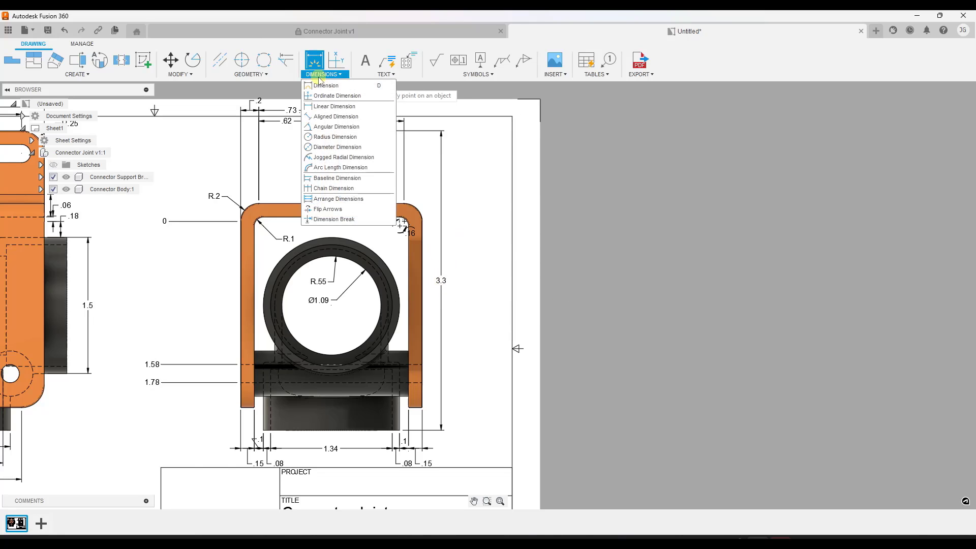
pyautogui.click(337, 179)
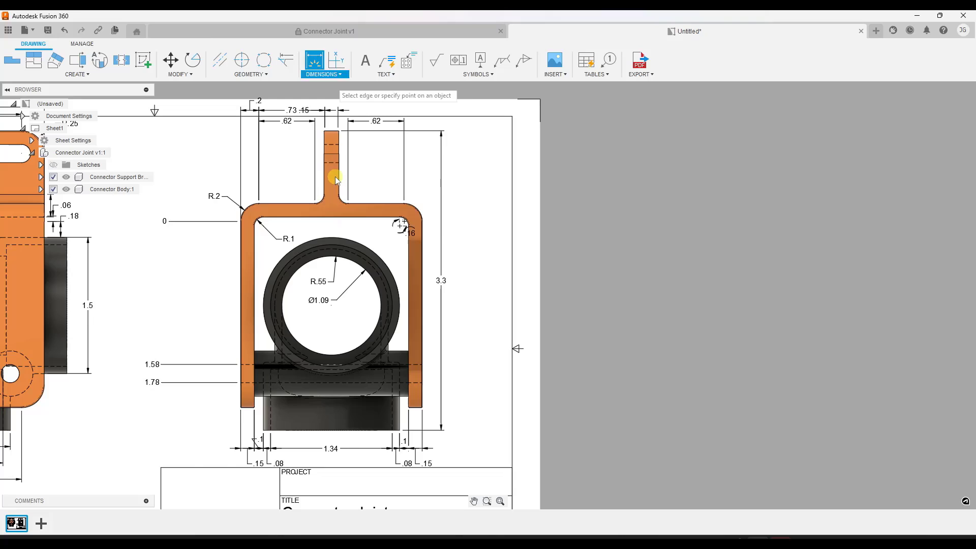
pyautogui.click(442, 281)
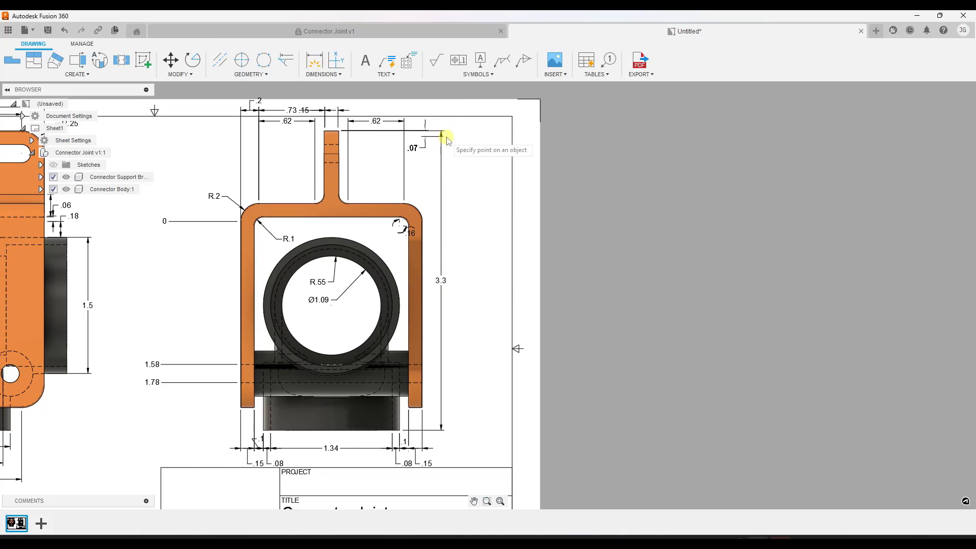
pyautogui.click(405, 204)
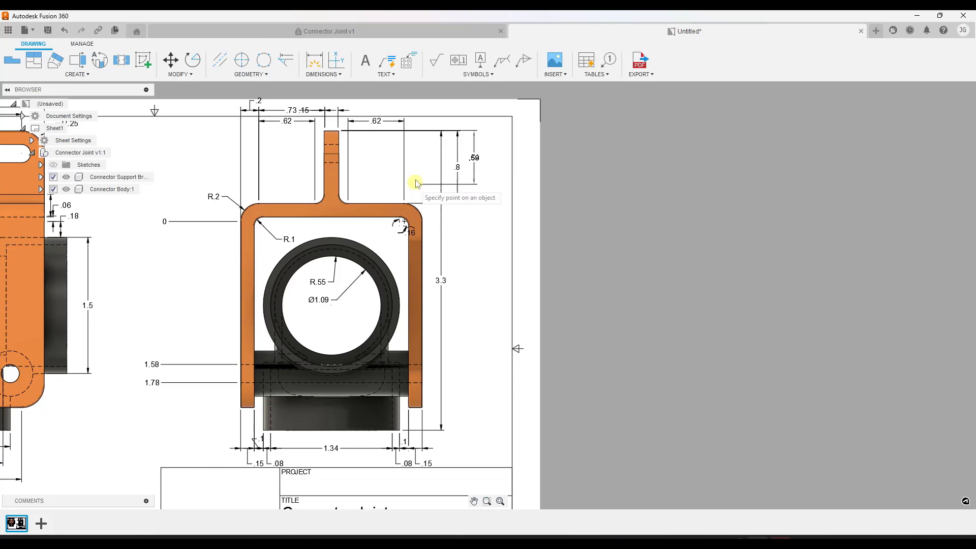
pyautogui.click(422, 223)
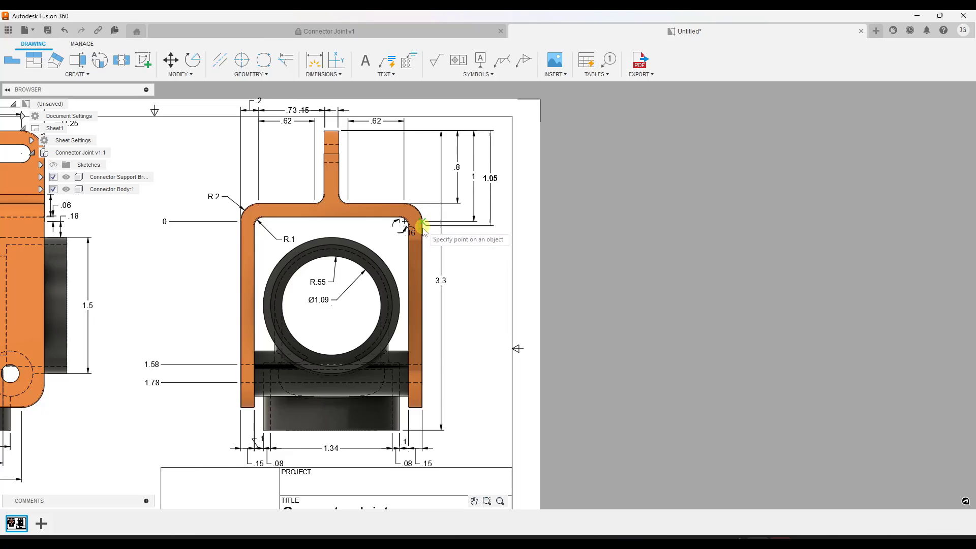
pyautogui.click(422, 364)
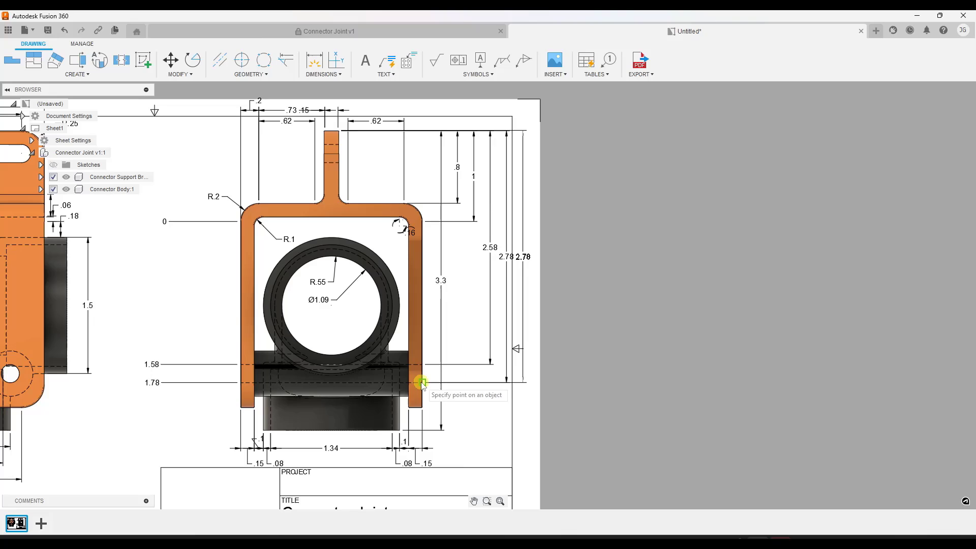
pyautogui.rightClick(422, 383)
pyautogui.press('Escape')
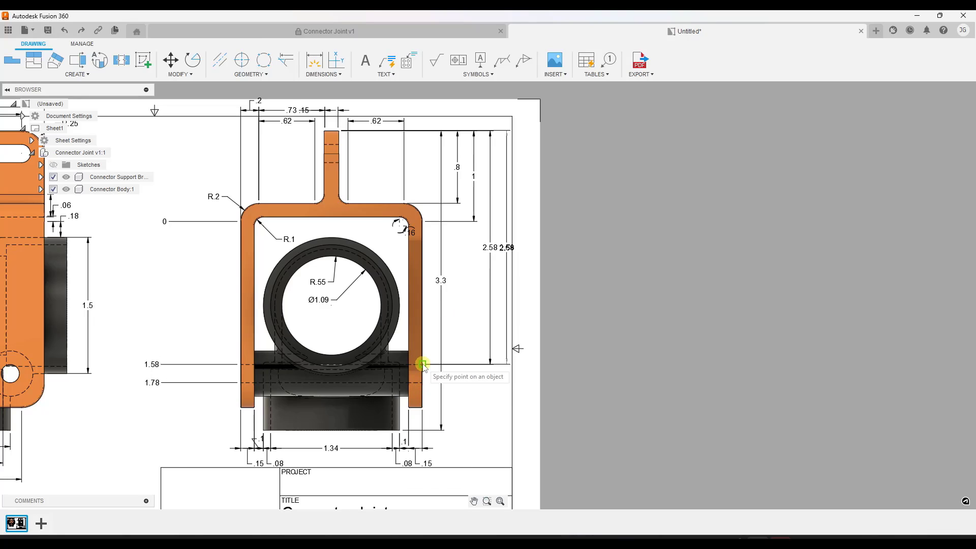
pyautogui.press('Escape')
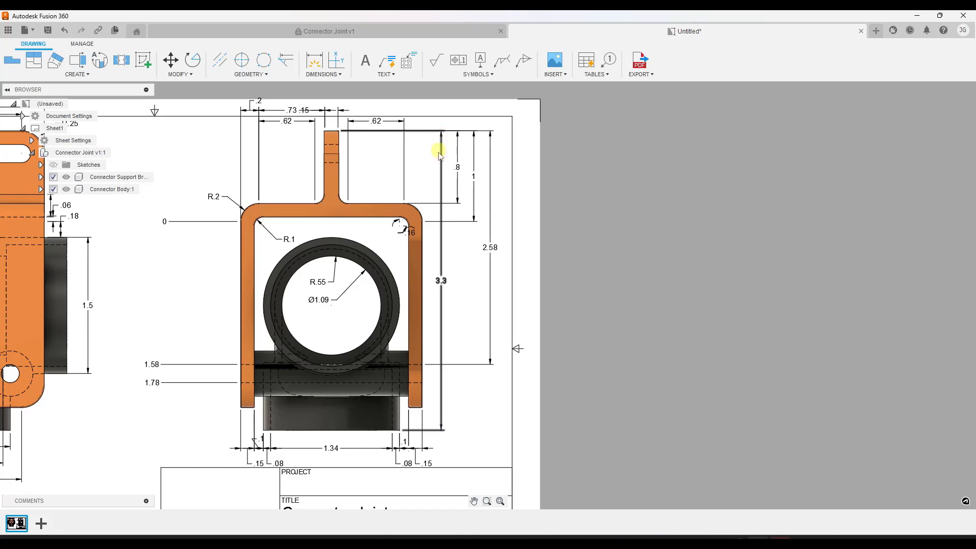
pyautogui.scroll(6, 444, 133)
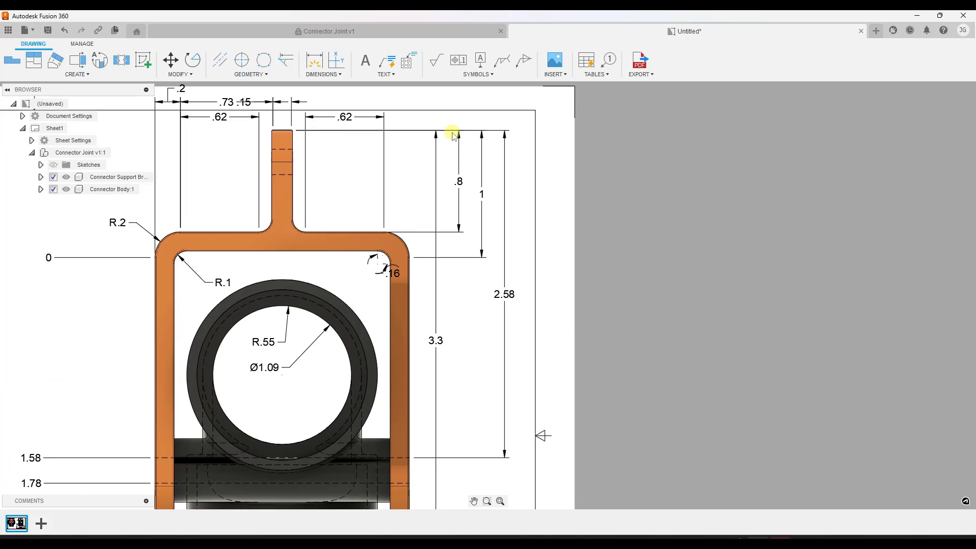
pyautogui.scroll(-4, 571, 133)
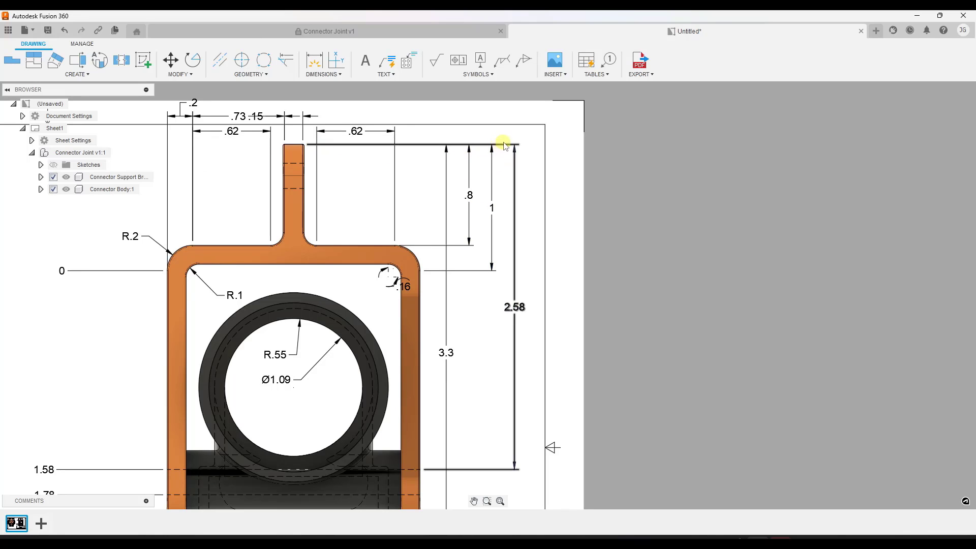
pyautogui.scroll(-2, 501, 213)
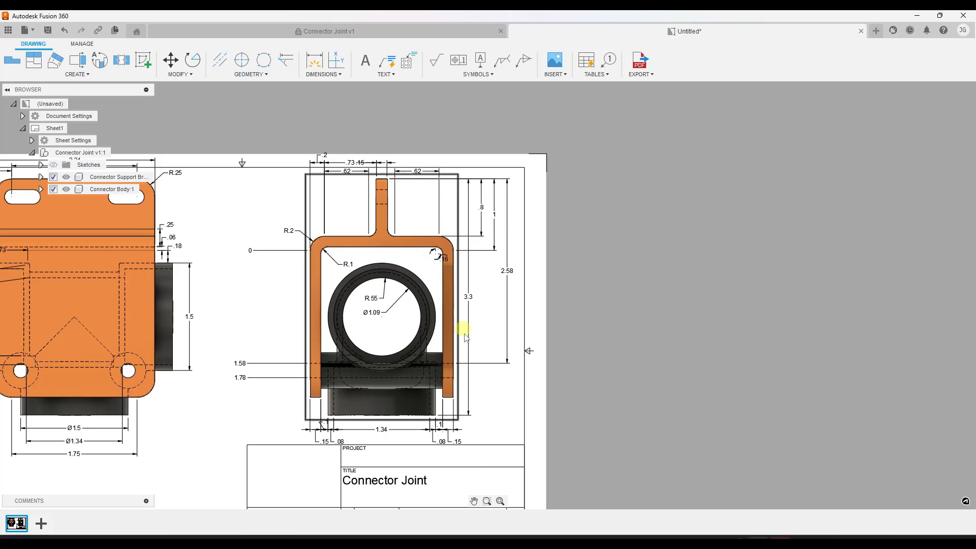